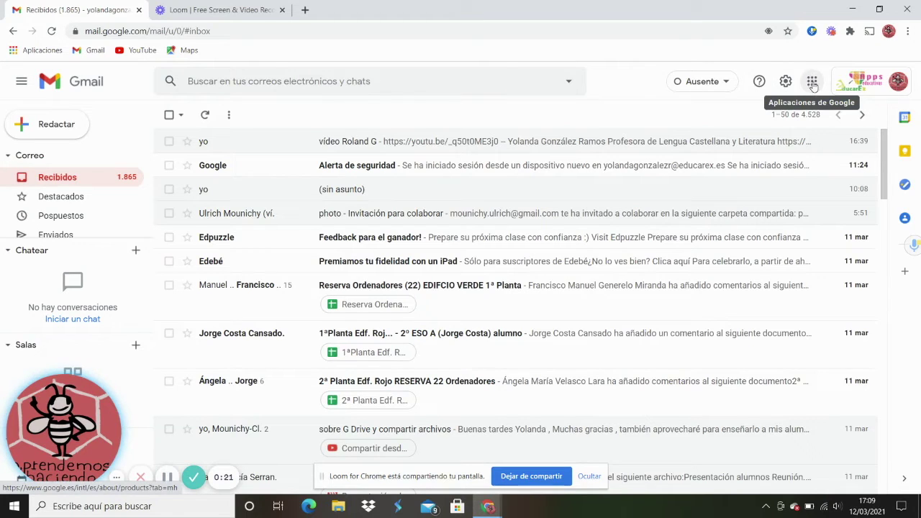
Step: Switch from Gmail to YouTube through the list of Google applications
{"action": "left_click", "coordinate": [812, 82]}
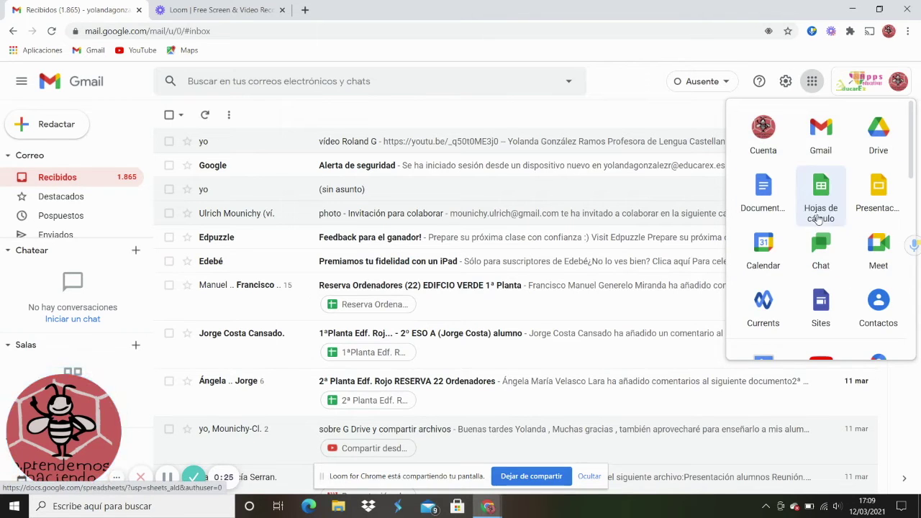
{"action": "scroll", "coordinate": [813, 230], "scroll_direction": "down", "scroll_amount": 1}
{"action": "scroll", "coordinate": [814, 234], "scroll_direction": "down", "scroll_amount": 1}
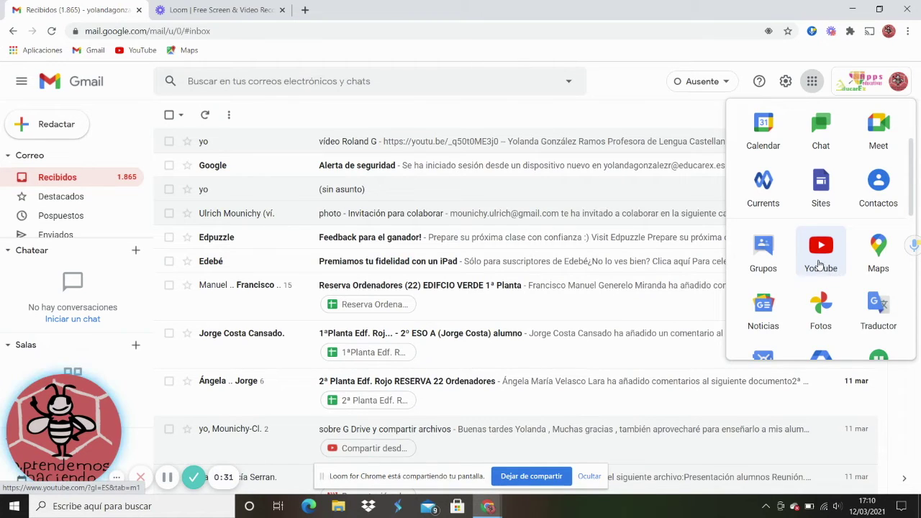
{"action": "left_click", "coordinate": [818, 250]}
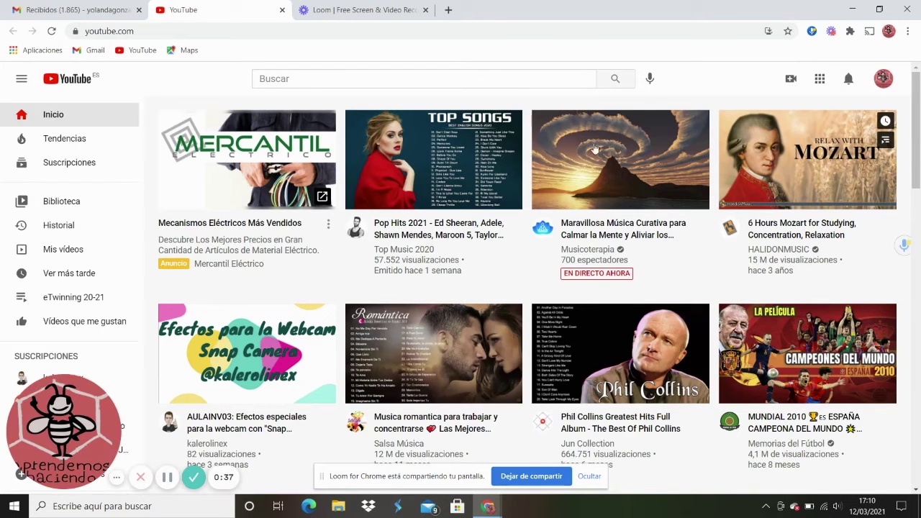
Step: Start a new video upload on YouTube and open the file selection for it
{"action": "left_click", "coordinate": [790, 79]}
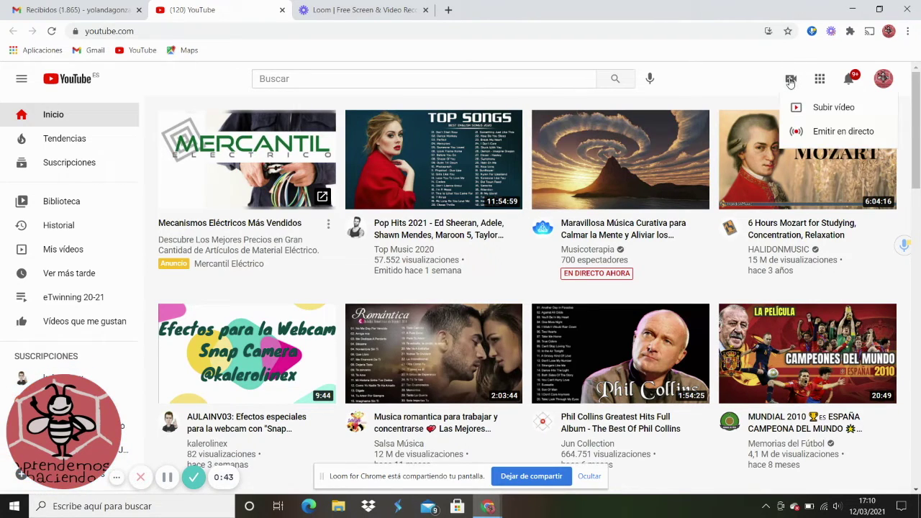
{"action": "left_click", "coordinate": [827, 110]}
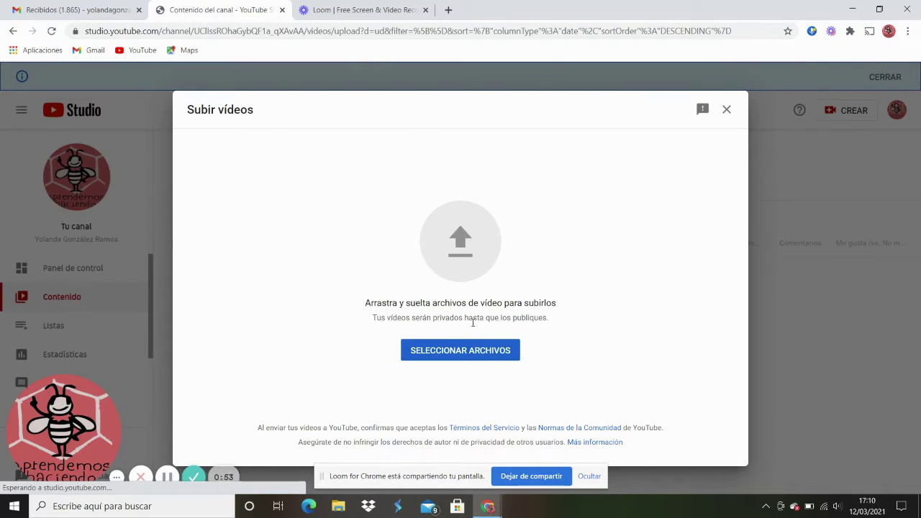
{"action": "left_click", "coordinate": [452, 352]}
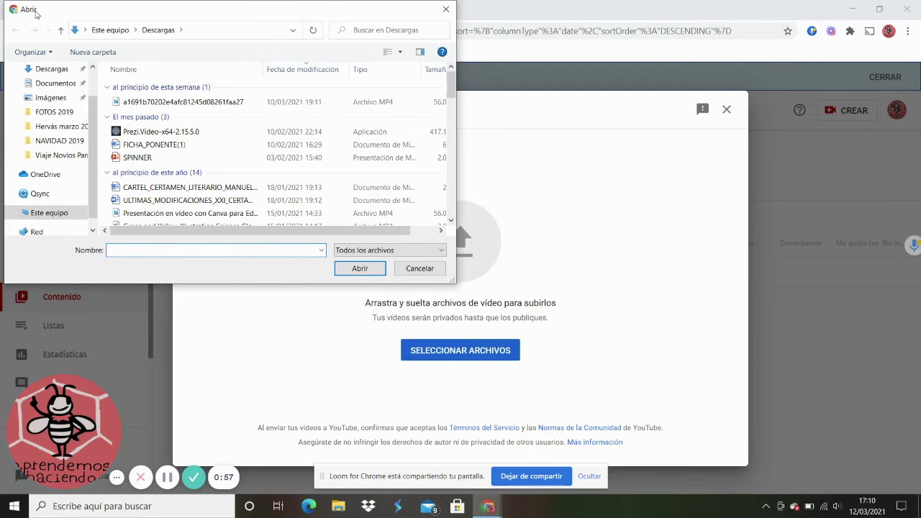
Step: Upload the MP4 video whose file name ends in "sin mascarilla" from the Escritorio folder
{"action": "scroll", "coordinate": [54, 151], "scroll_direction": "down", "scroll_amount": 1}
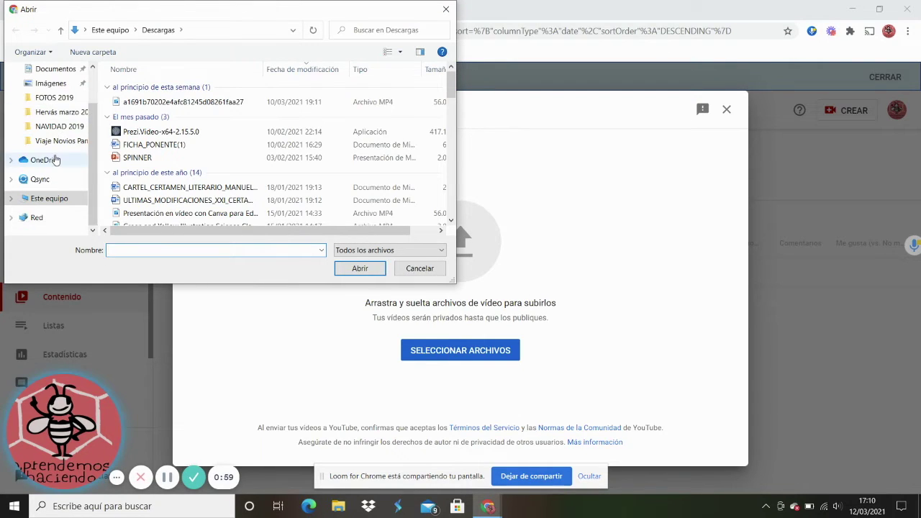
{"action": "scroll", "coordinate": [55, 157], "scroll_direction": "up", "scroll_amount": 3}
{"action": "left_click", "coordinate": [52, 94]}
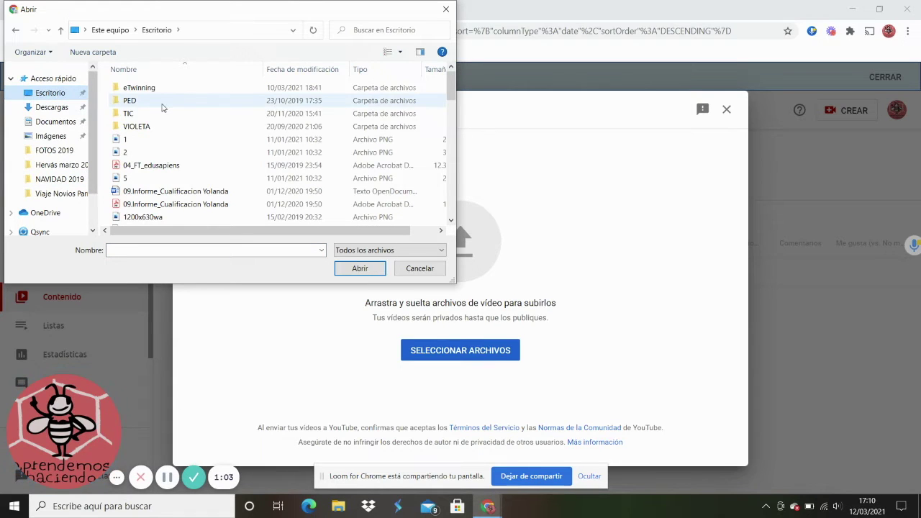
{"action": "scroll", "coordinate": [149, 133], "scroll_direction": "down", "scroll_amount": 8}
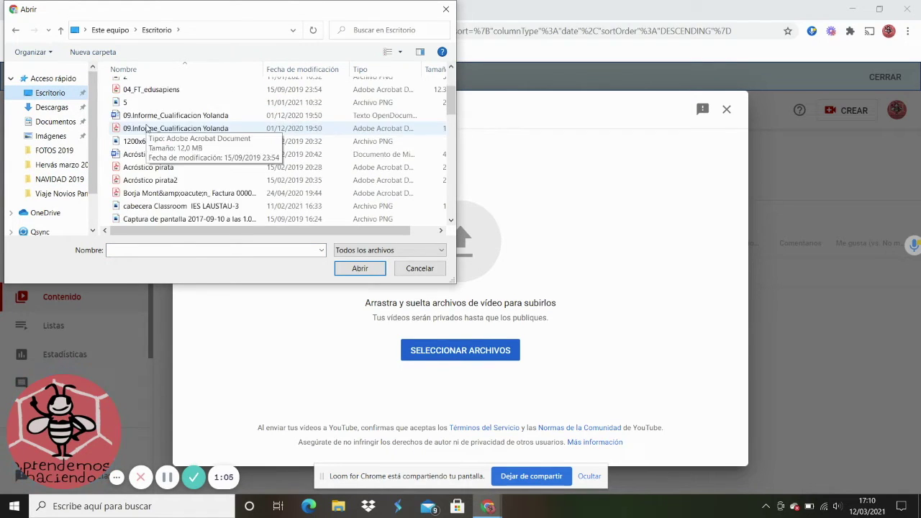
{"action": "scroll", "coordinate": [147, 129], "scroll_direction": "down", "scroll_amount": 12}
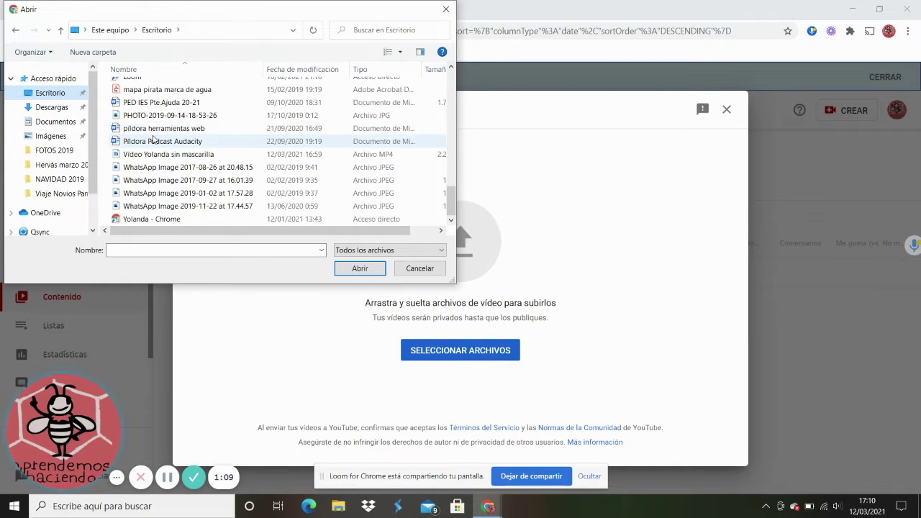
{"action": "scroll", "coordinate": [144, 152], "scroll_direction": "up", "scroll_amount": 1}
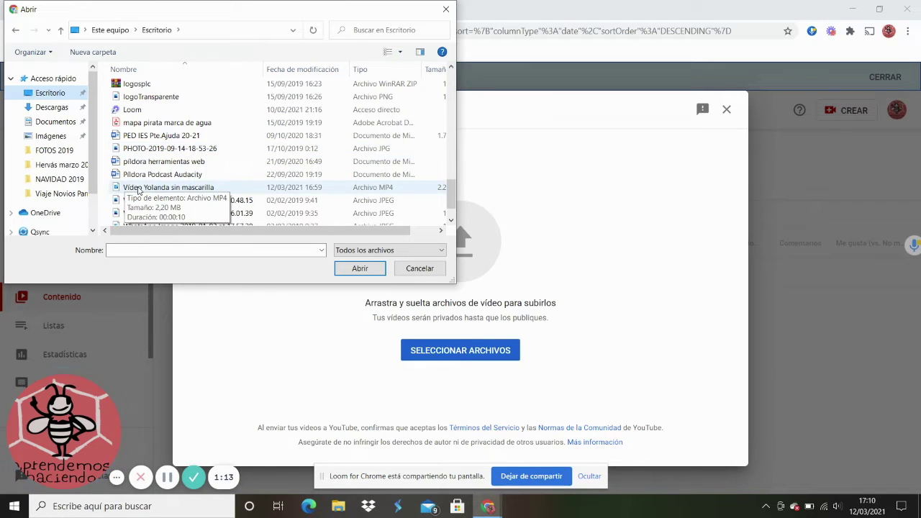
{"action": "left_click", "coordinate": [139, 188]}
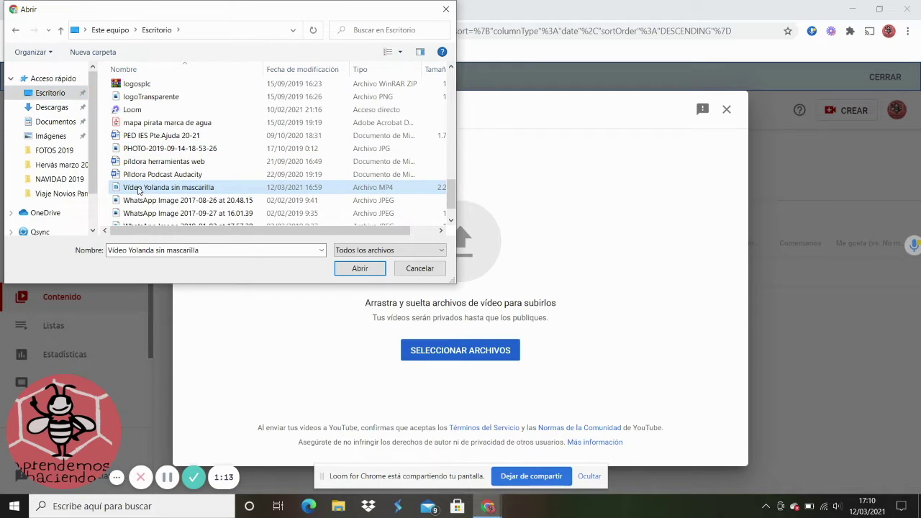
{"action": "left_click", "coordinate": [360, 270]}
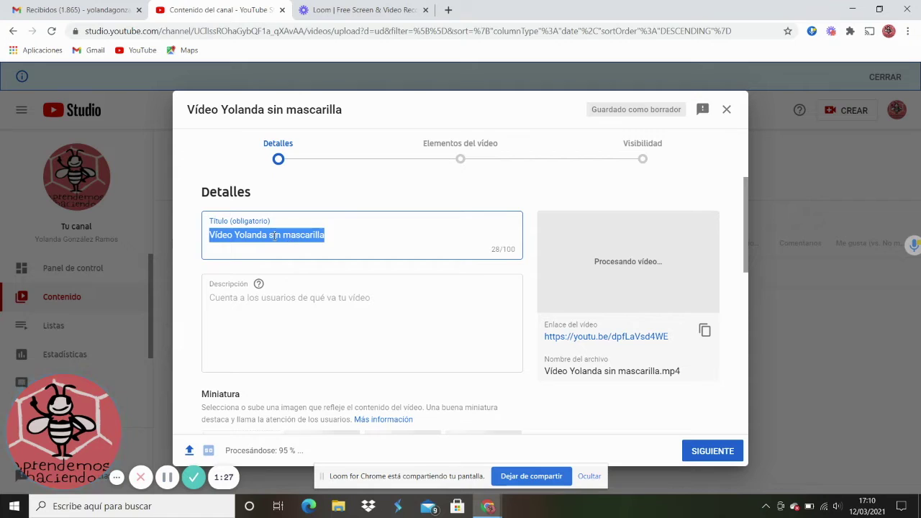
Step: Replace the video's title with "Vídeo presentación" followed by the presenter's first name
{"action": "left_click_drag", "start_coordinate": [326, 239], "coordinate": [176, 216]}
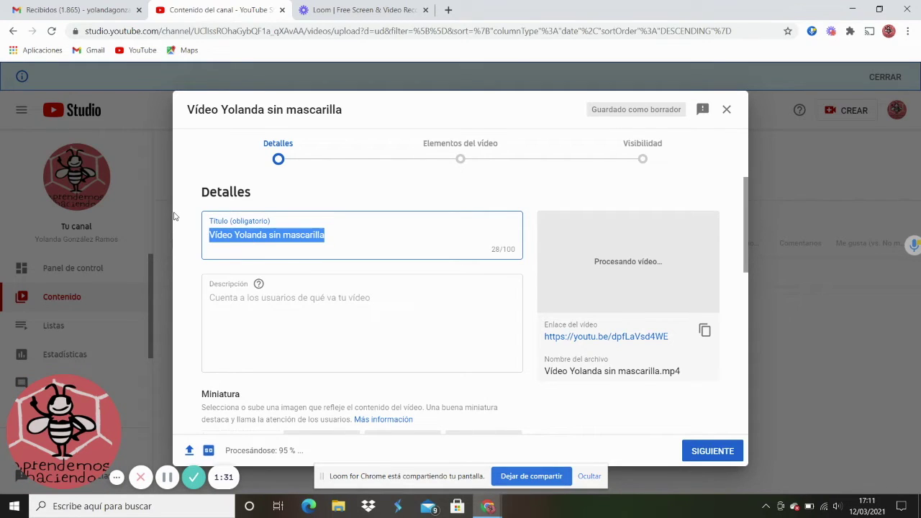
{"action": "type", "text": "Vídeo presentaci"}
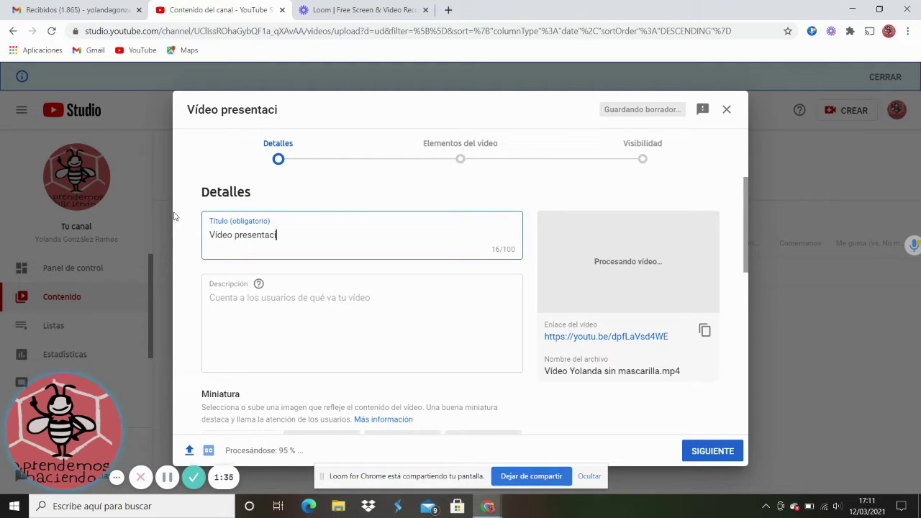
{"action": "type", "text": "ón Yolanda"}
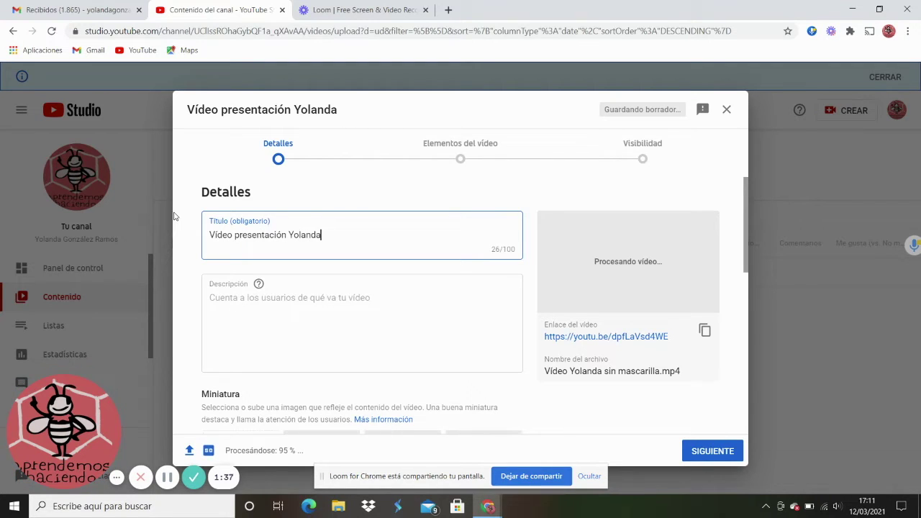
Step: Enter "Presentación inicio de curso...." as the video's description, correcting the typing mistakes
{"action": "left_click", "coordinate": [211, 299]}
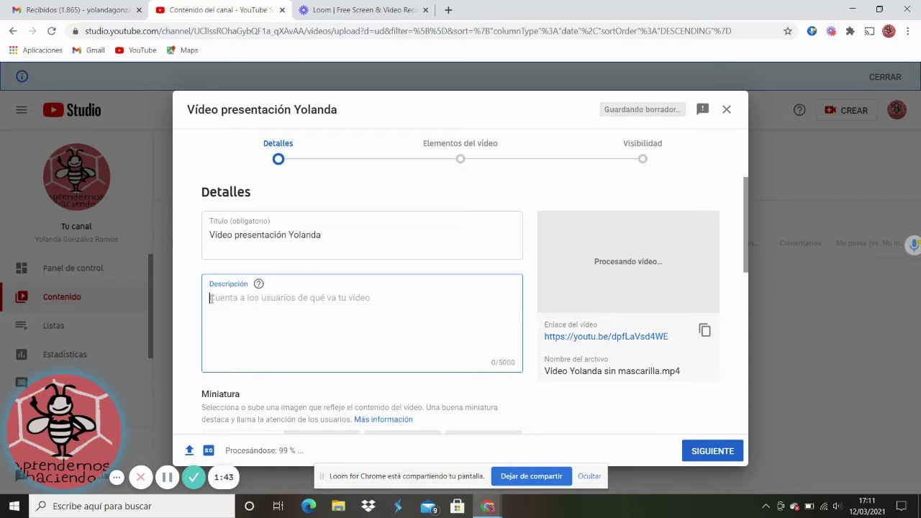
{"action": "type", "text": "Prese"}
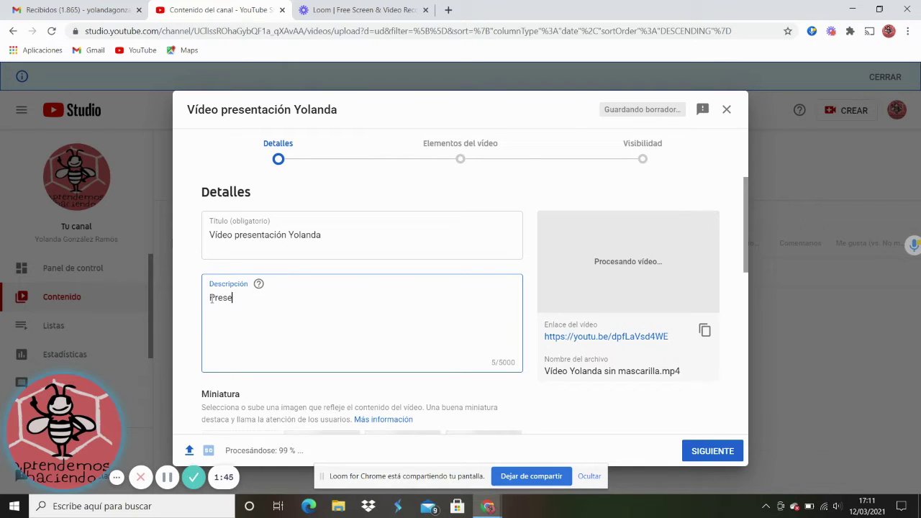
{"action": "type", "text": "entación"}
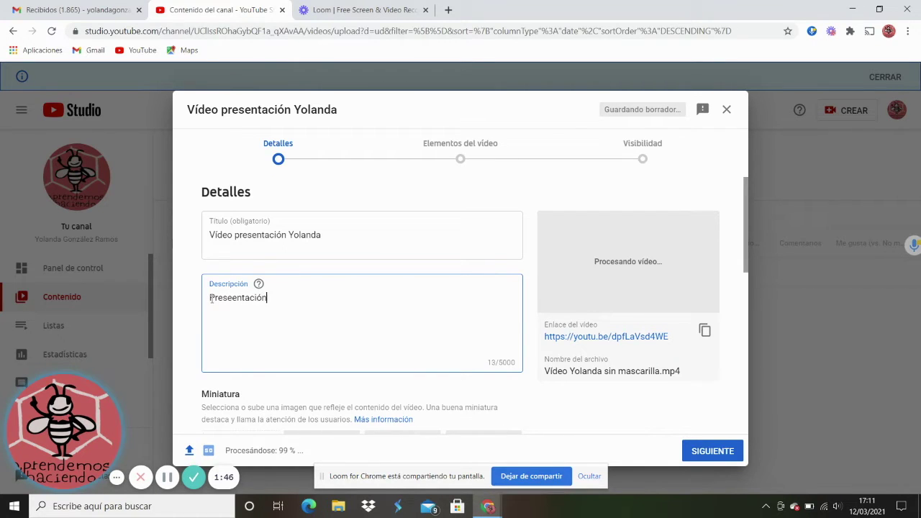
{"action": "type", "text": " inicio de cru"}
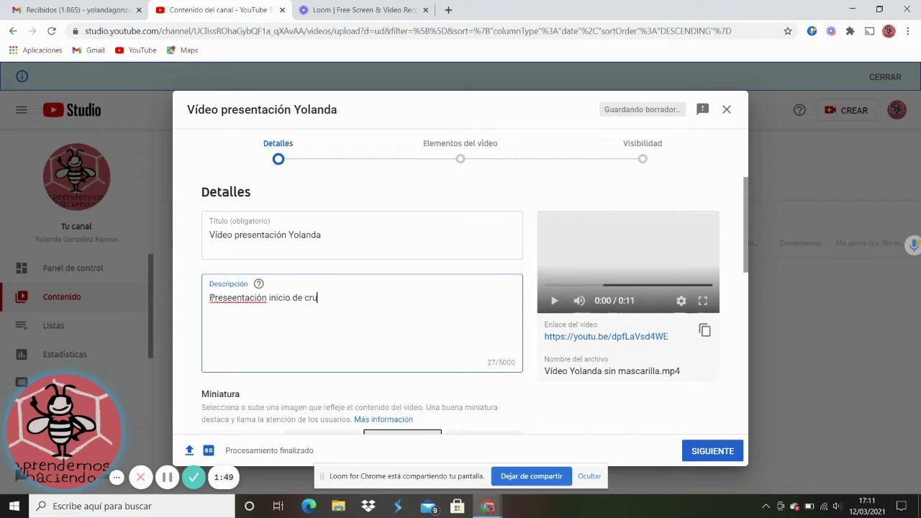
{"action": "key", "text": "BackSpace"}
{"action": "key", "text": "BackSpace"}
{"action": "type", "text": "urso"}
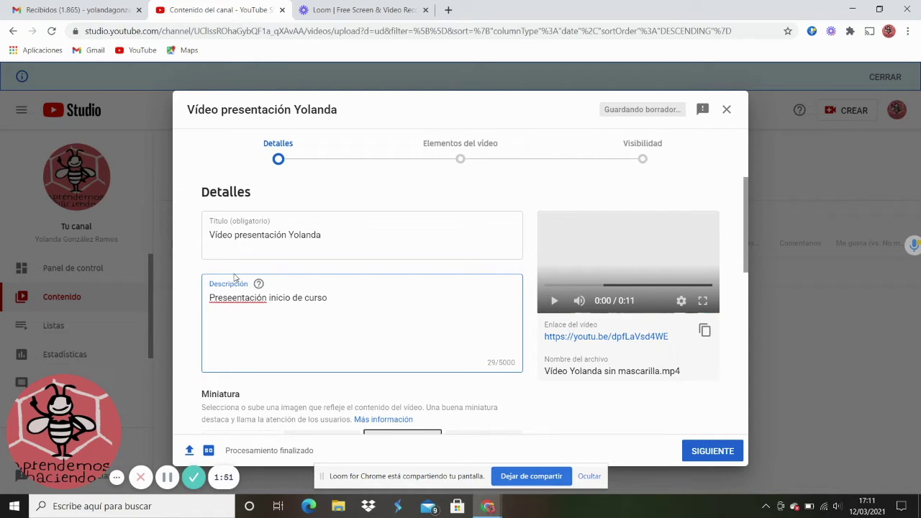
{"action": "left_click", "coordinate": [232, 298]}
{"action": "key", "text": "BackSpace"}
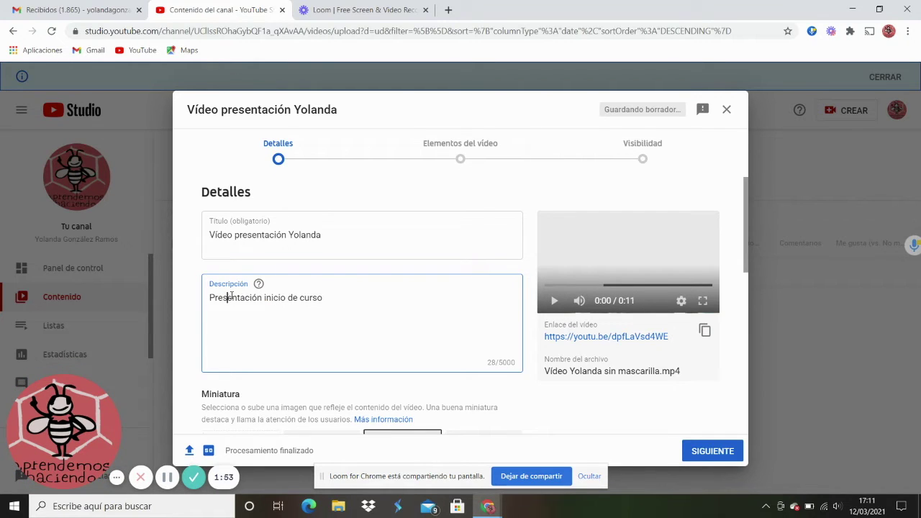
{"action": "left_click", "coordinate": [342, 302]}
{"action": "type", "text": "...."}
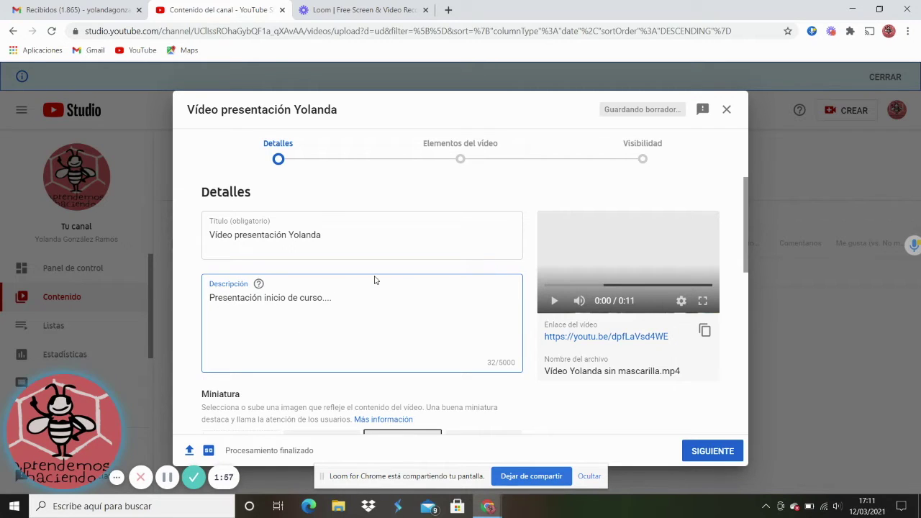
Step: Upload the "logo IES" image from the Escritorio folder as the video's custom thumbnail
{"action": "scroll", "coordinate": [373, 280], "scroll_direction": "down", "scroll_amount": 2}
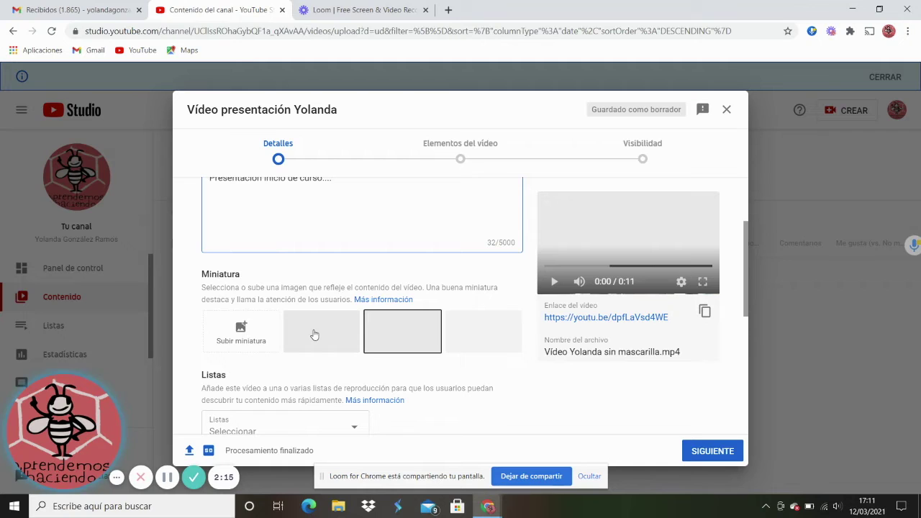
{"action": "left_click", "coordinate": [241, 328]}
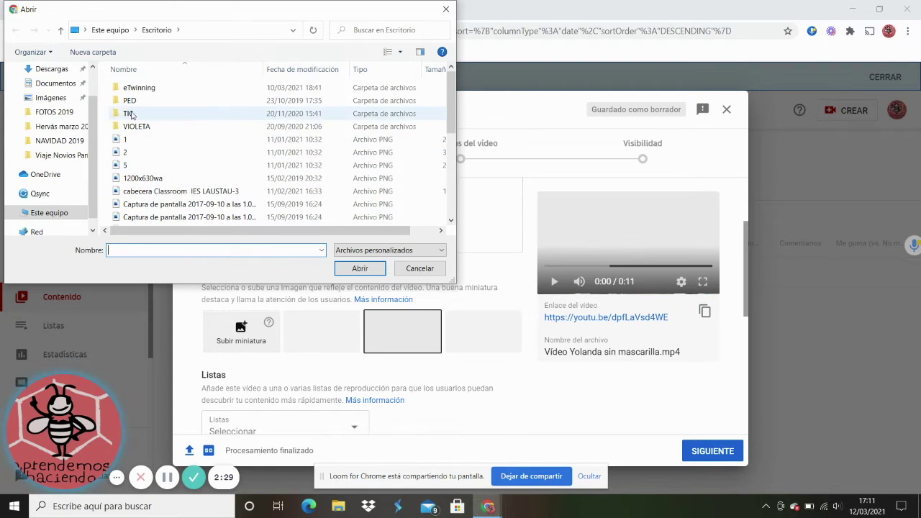
{"action": "scroll", "coordinate": [159, 158], "scroll_direction": "down", "scroll_amount": 5}
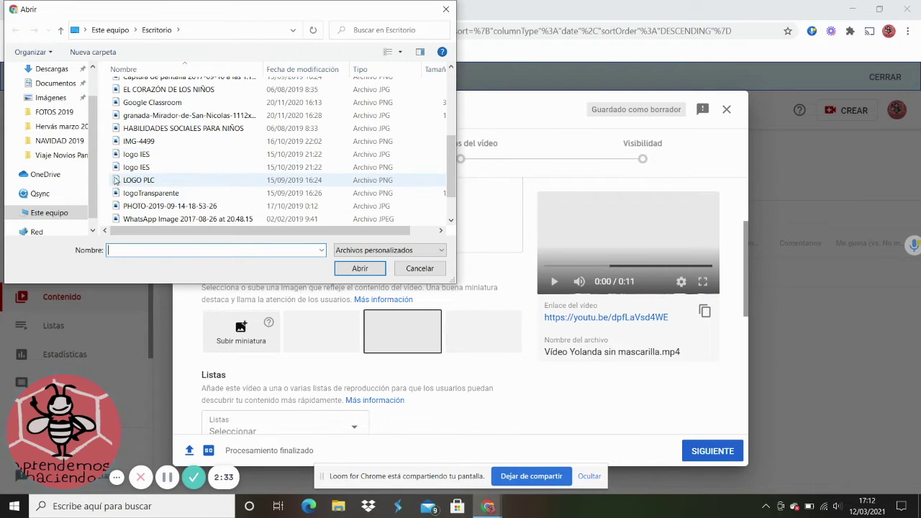
{"action": "left_click", "coordinate": [129, 169]}
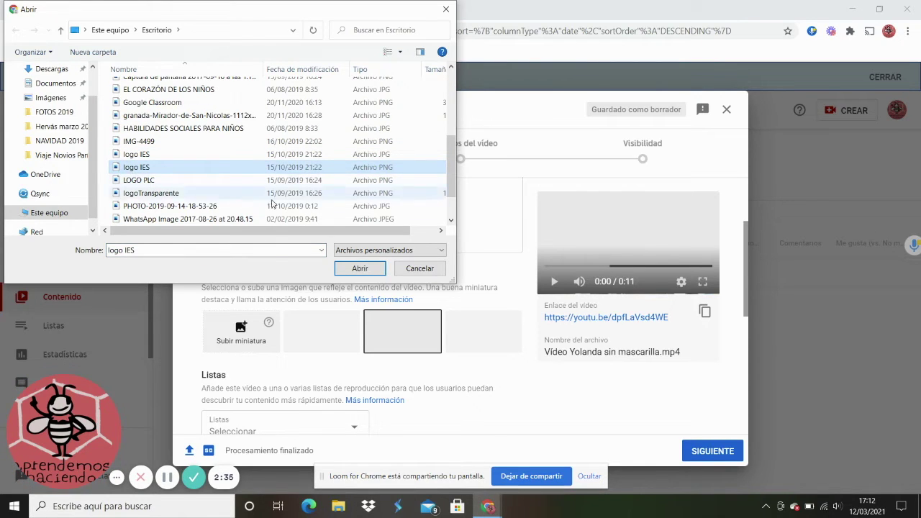
{"action": "left_click", "coordinate": [359, 268]}
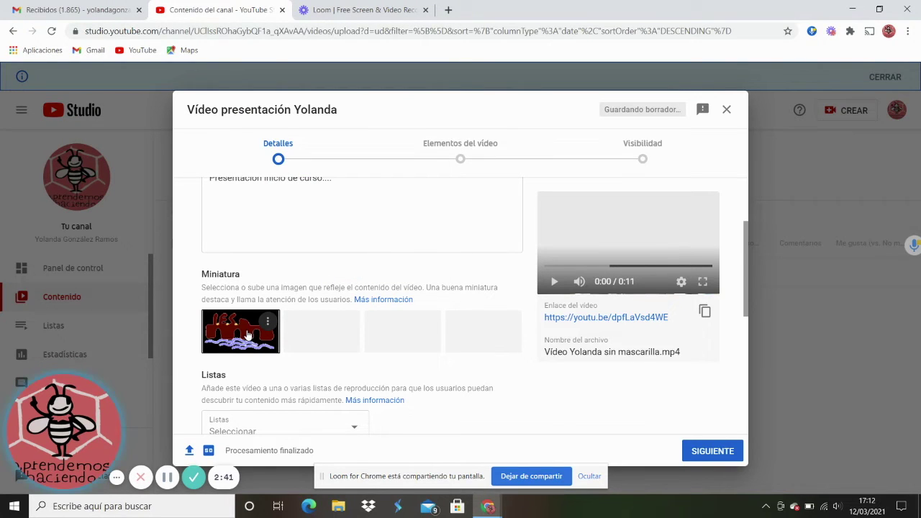
Step: Add the video to the eTwinning 20-21 playlist
{"action": "scroll", "coordinate": [295, 302], "scroll_direction": "down", "scroll_amount": 3}
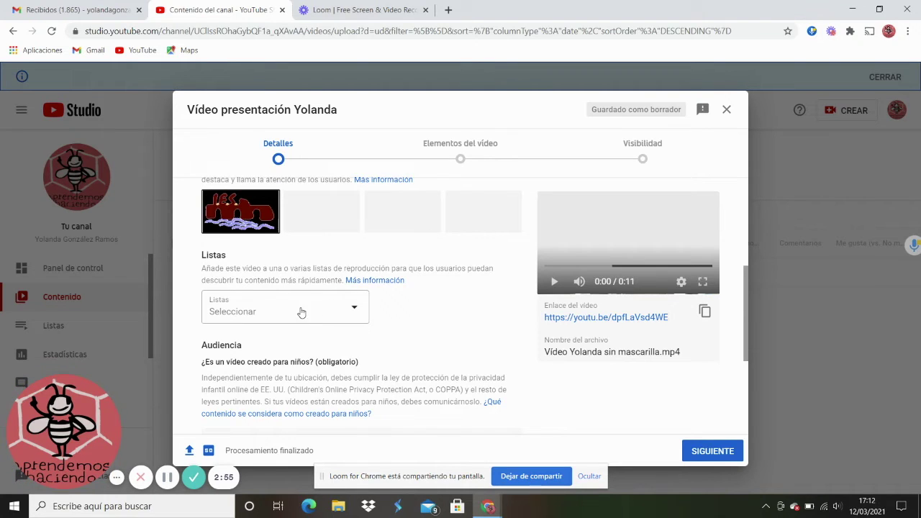
{"action": "left_click", "coordinate": [357, 308]}
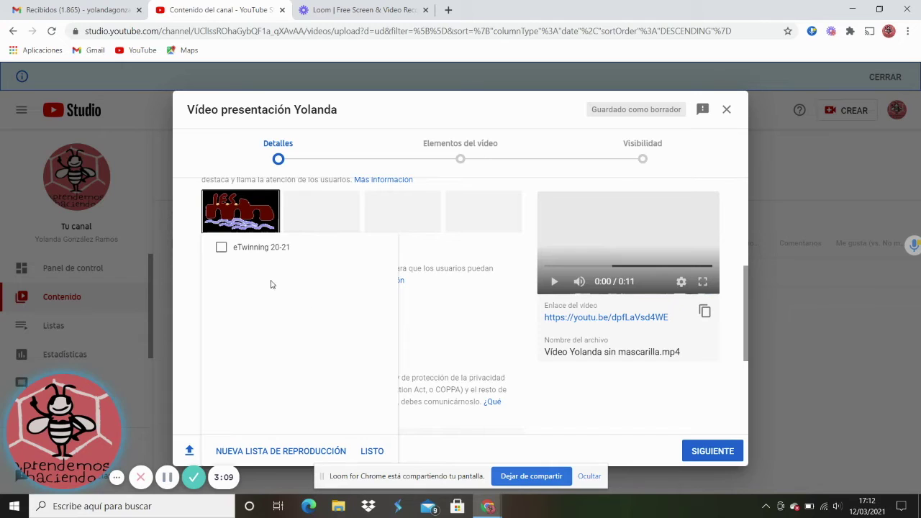
{"action": "left_click", "coordinate": [221, 248]}
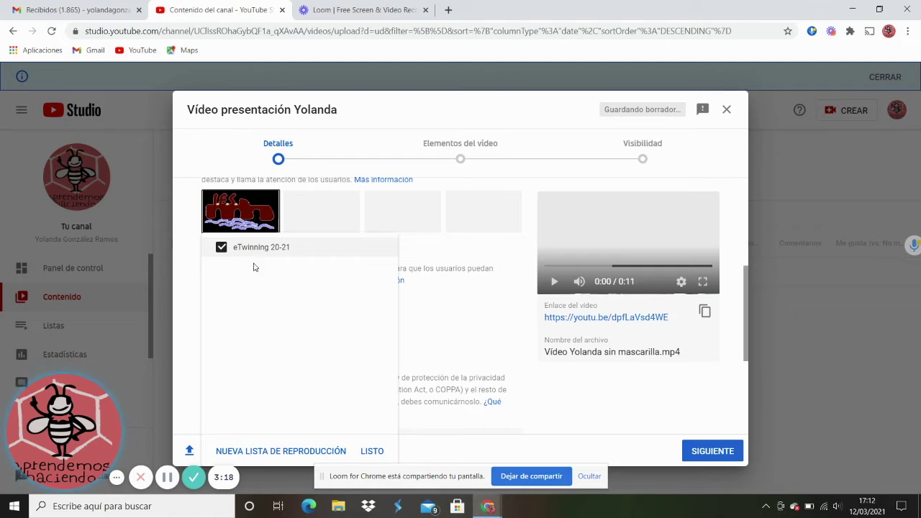
{"action": "left_click", "coordinate": [433, 308]}
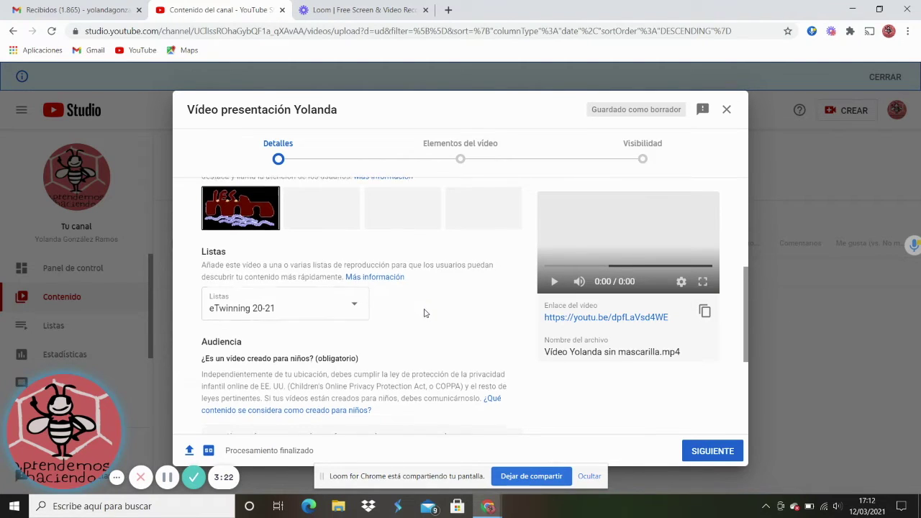
Step: Set the video's audience to "Sí, es contenido creado para niños"
{"action": "scroll", "coordinate": [426, 312], "scroll_direction": "down", "scroll_amount": 3}
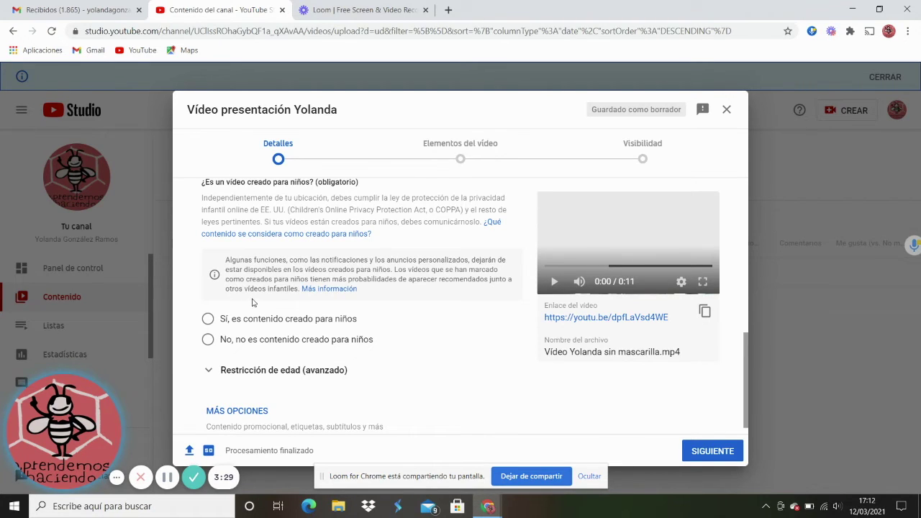
{"action": "left_click", "coordinate": [208, 319]}
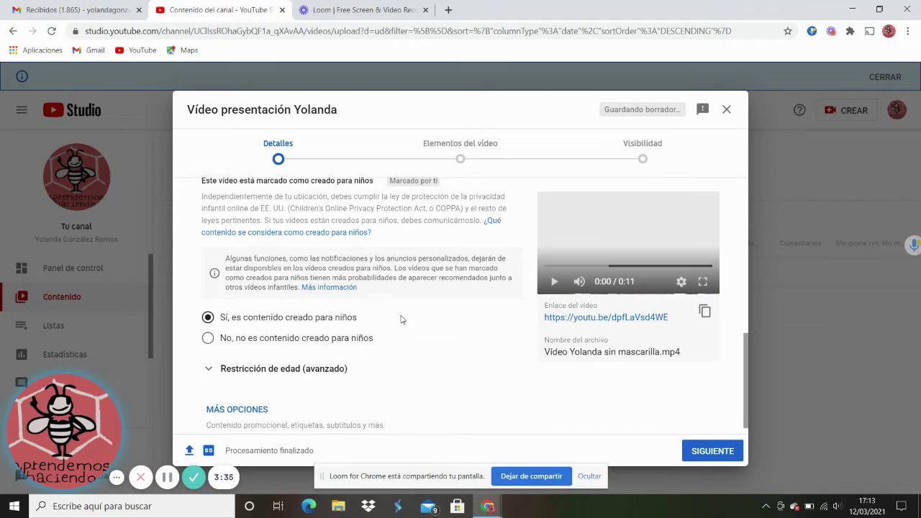
{"action": "scroll", "coordinate": [405, 314], "scroll_direction": "down", "scroll_amount": 1}
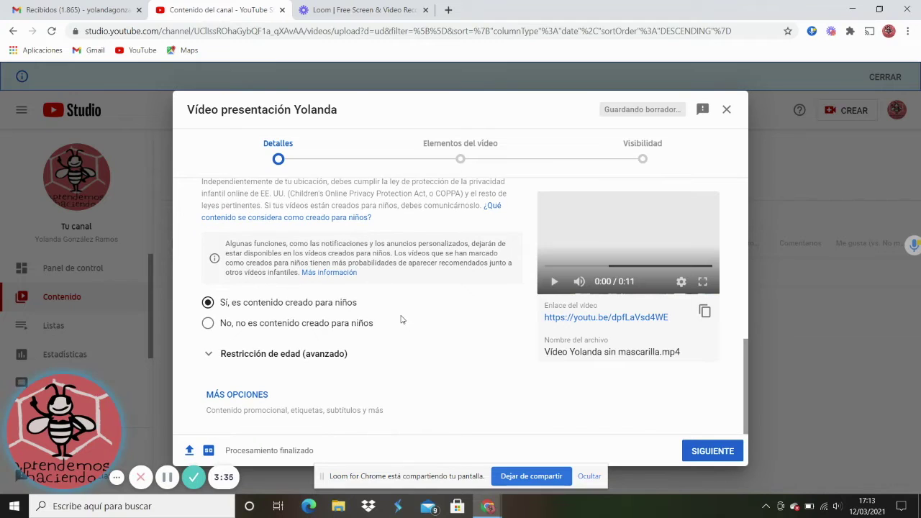
Step: Continue past the video elements without adding any, and set the video's visibility to Oculto
{"action": "left_click", "coordinate": [710, 451]}
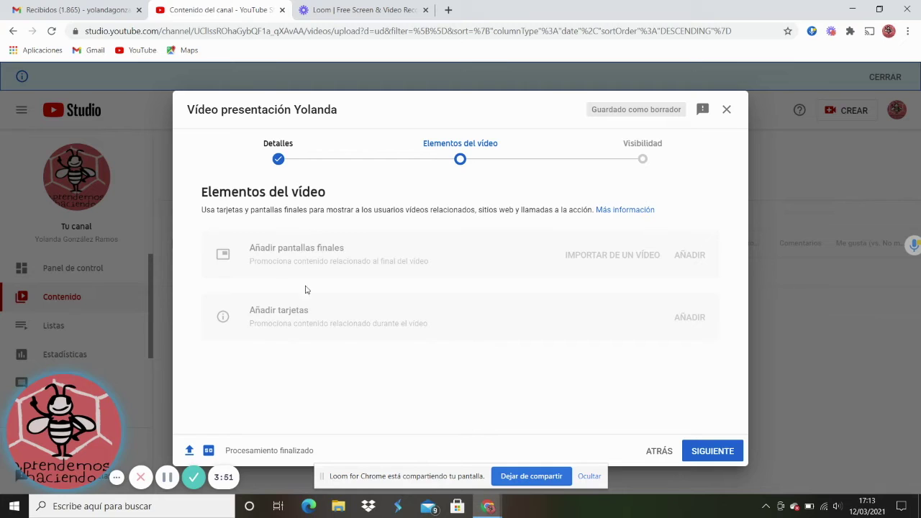
{"action": "left_click", "coordinate": [712, 452]}
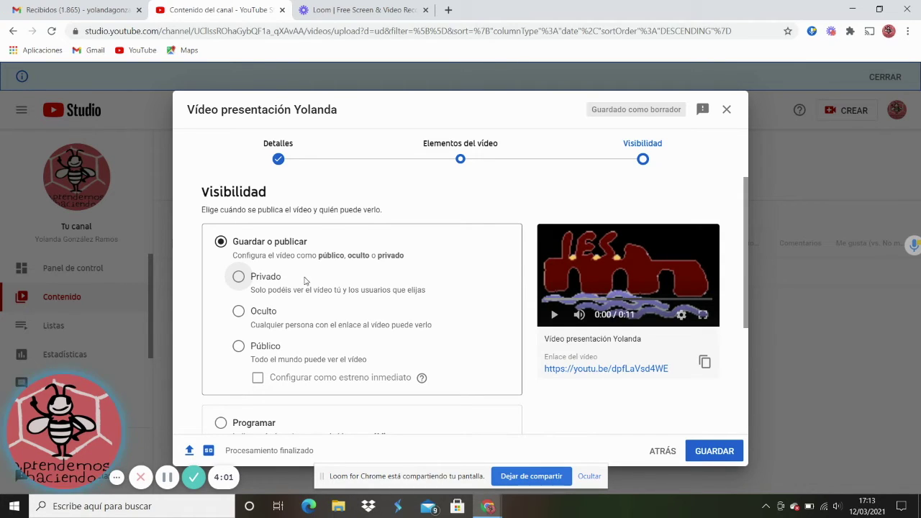
{"action": "left_click", "coordinate": [238, 277]}
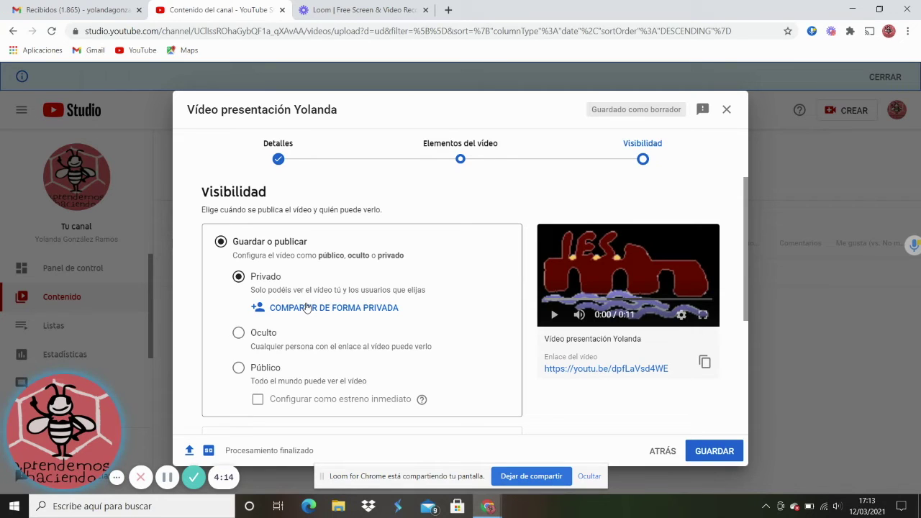
{"action": "left_click", "coordinate": [238, 333]}
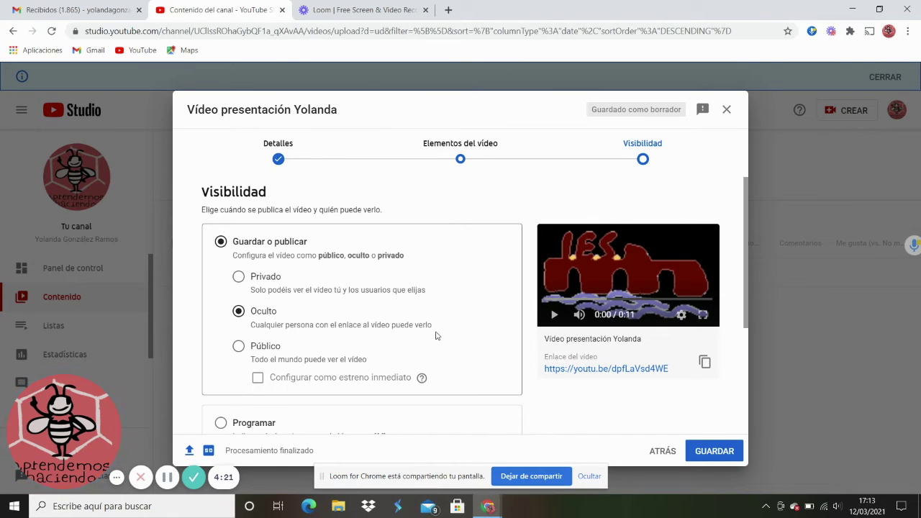
{"action": "left_click", "coordinate": [239, 346]}
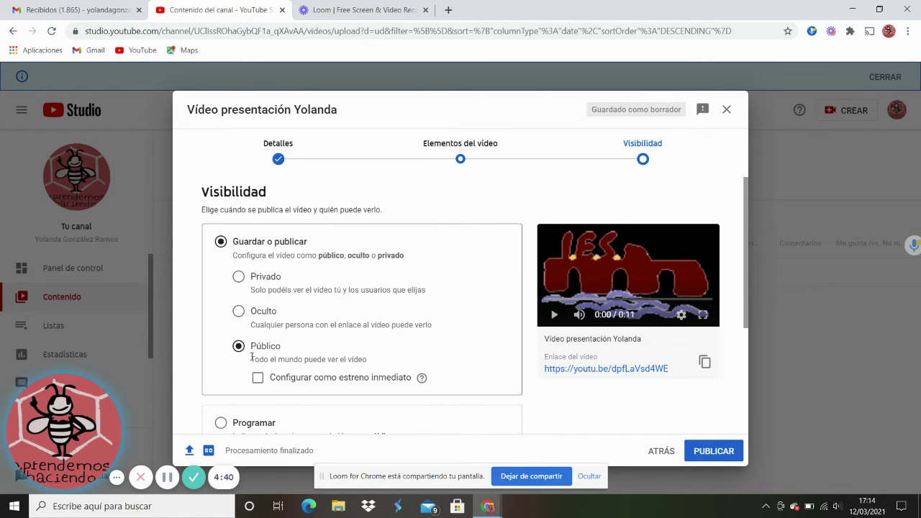
{"action": "left_click", "coordinate": [239, 312]}
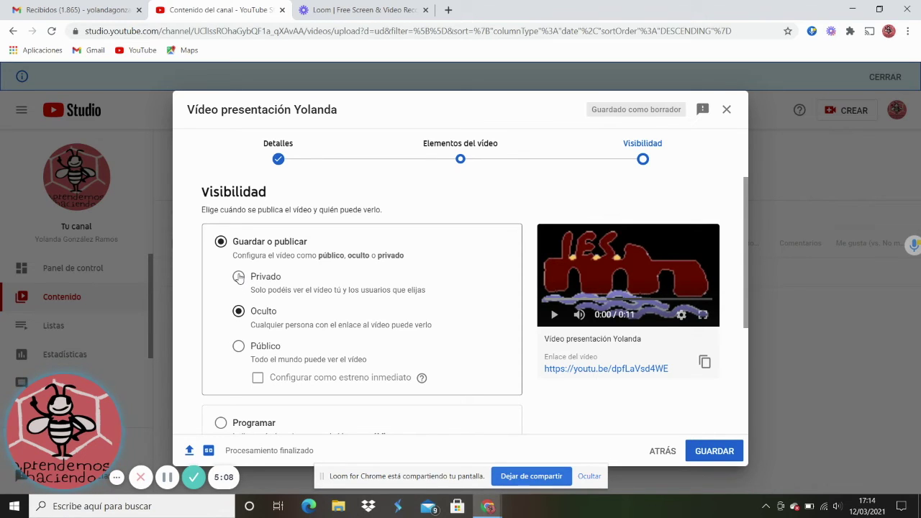
Step: Try the Programar publishing option and return to Guardar o publicar
{"action": "scroll", "coordinate": [298, 301], "scroll_direction": "down", "scroll_amount": 3}
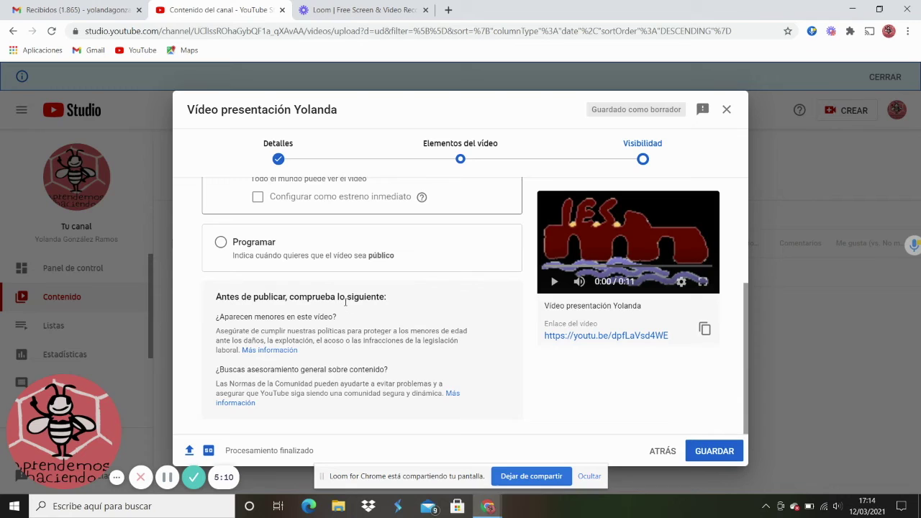
{"action": "left_click", "coordinate": [221, 245]}
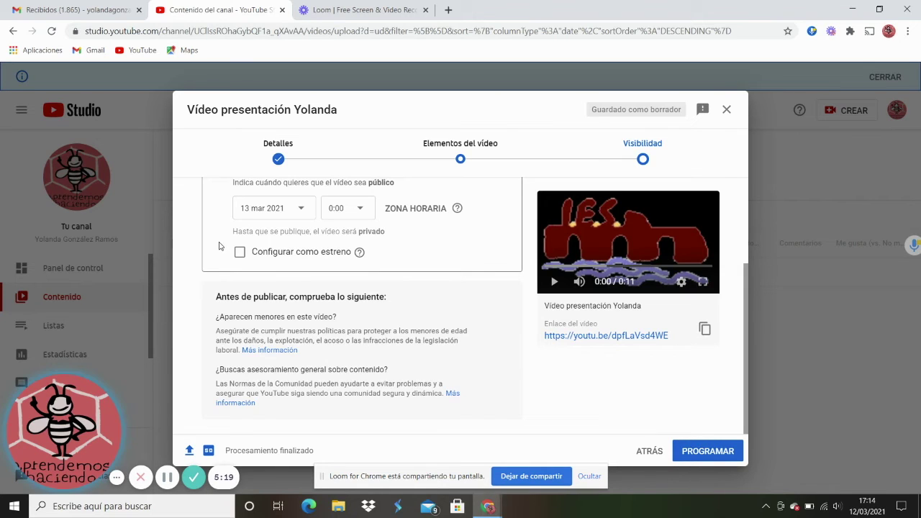
{"action": "scroll", "coordinate": [295, 279], "scroll_direction": "up", "scroll_amount": 3}
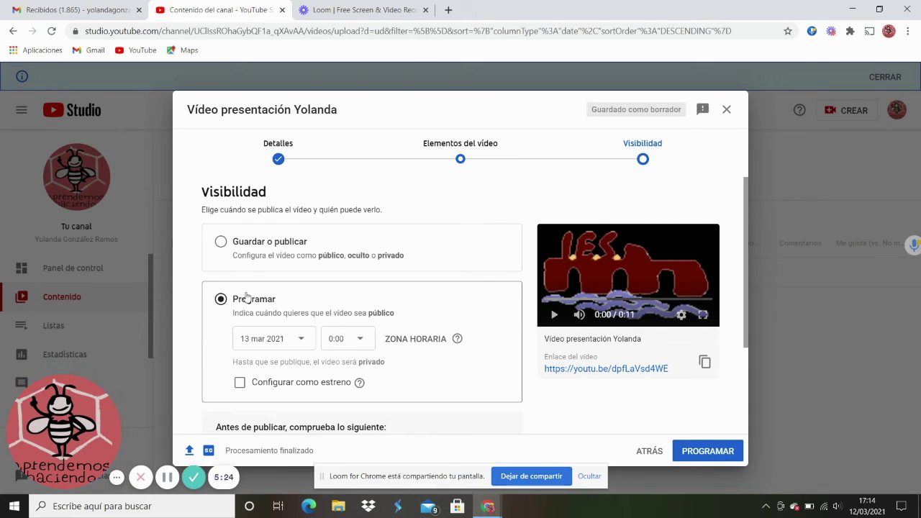
{"action": "left_click", "coordinate": [221, 245]}
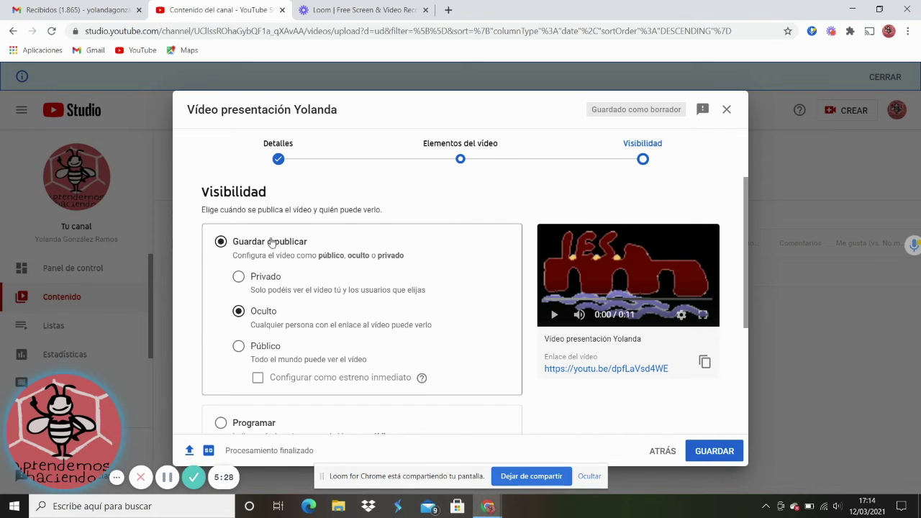
Step: Save the video with its chosen visibility and copy its link from the published-video dialog
{"action": "scroll", "coordinate": [367, 288], "scroll_direction": "down", "scroll_amount": 3}
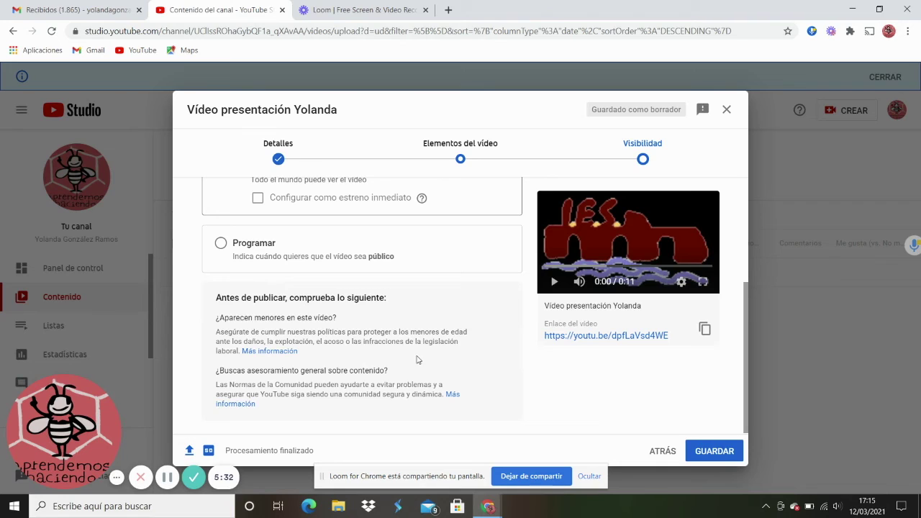
{"action": "scroll", "coordinate": [382, 359], "scroll_direction": "down", "scroll_amount": 1}
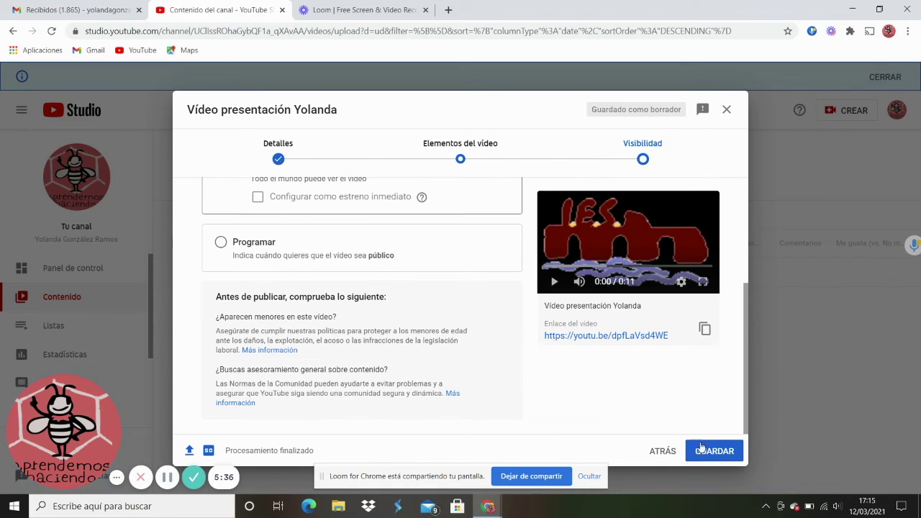
{"action": "scroll", "coordinate": [388, 327], "scroll_direction": "up", "scroll_amount": 3}
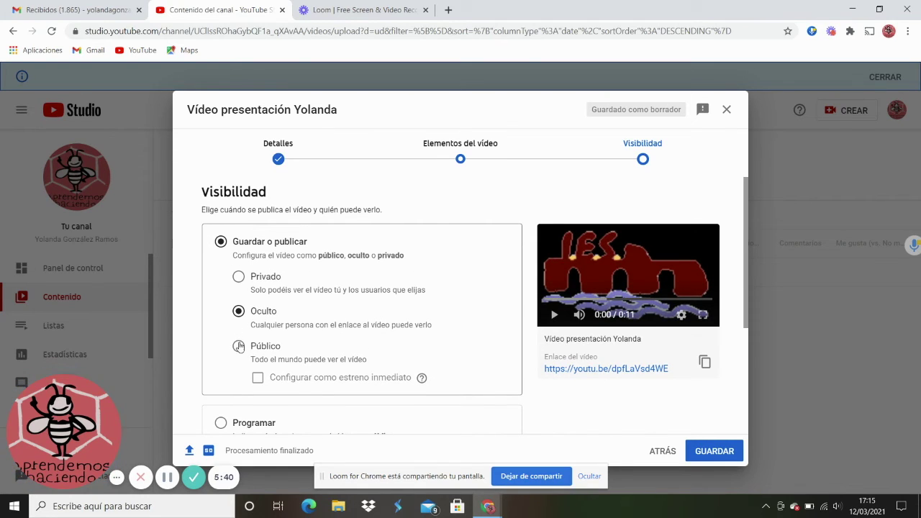
{"action": "scroll", "coordinate": [431, 321], "scroll_direction": "down", "scroll_amount": 3}
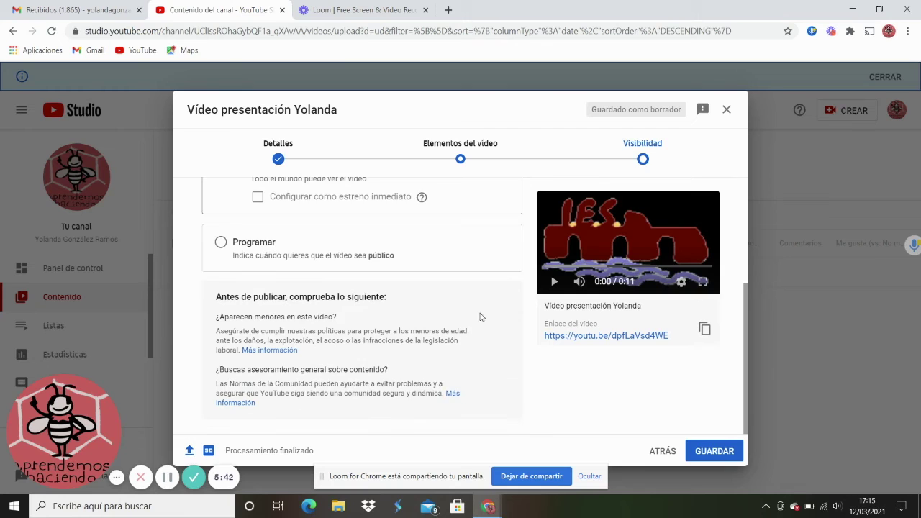
{"action": "left_click", "coordinate": [715, 453]}
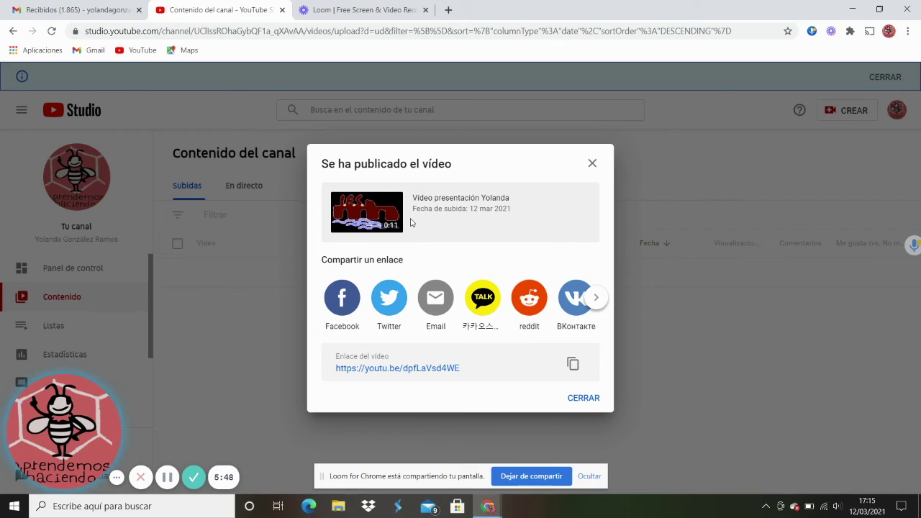
{"action": "left_click", "coordinate": [574, 366]}
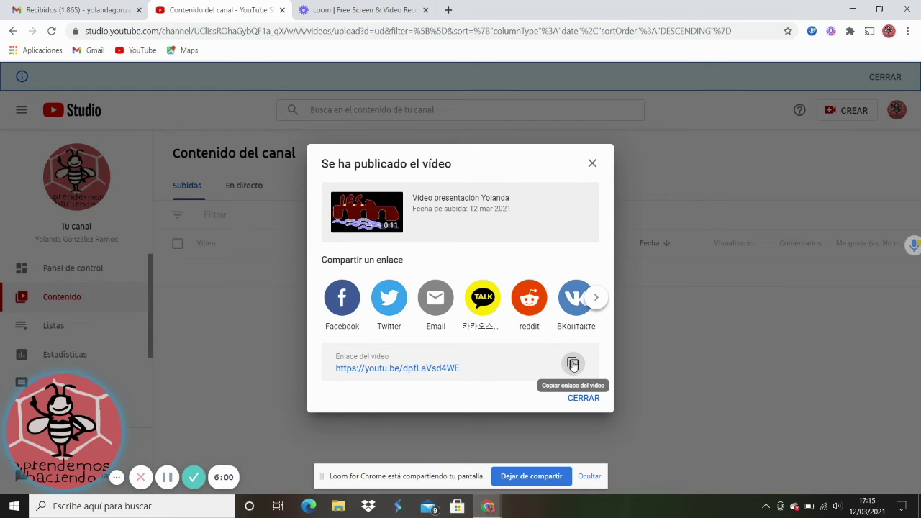
{"action": "left_click", "coordinate": [591, 397]}
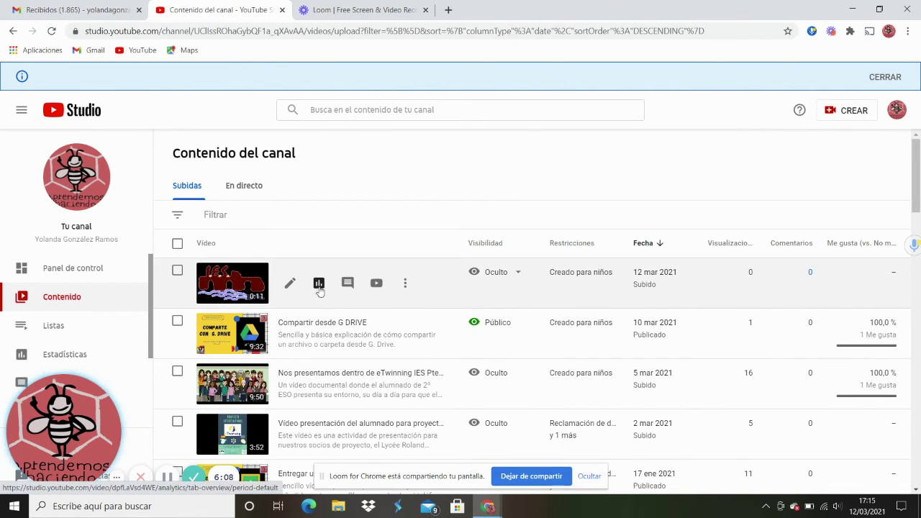
Step: Look through the channel's navigation sections and open the Listas section
{"action": "left_click", "coordinate": [15, 111]}
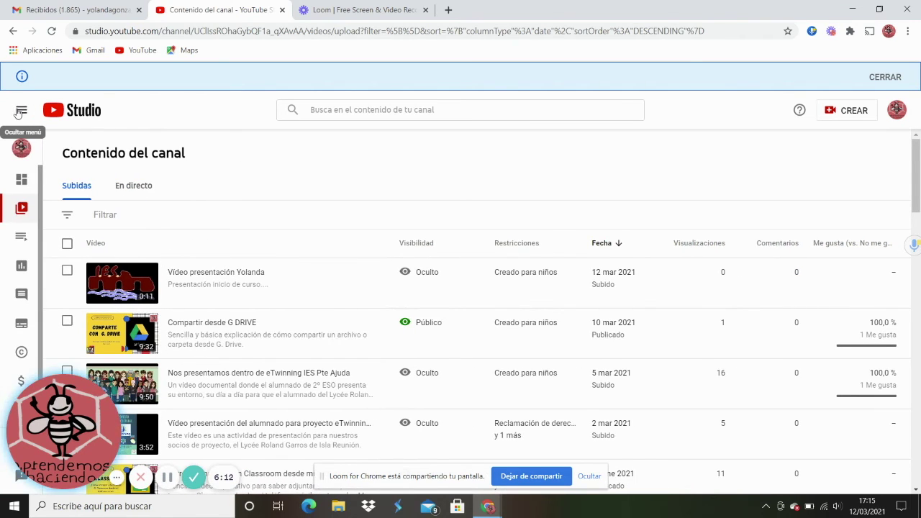
{"action": "left_click", "coordinate": [21, 110]}
{"action": "scroll", "coordinate": [107, 257], "scroll_direction": "down", "scroll_amount": 1}
{"action": "scroll", "coordinate": [107, 257], "scroll_direction": "down", "scroll_amount": 1}
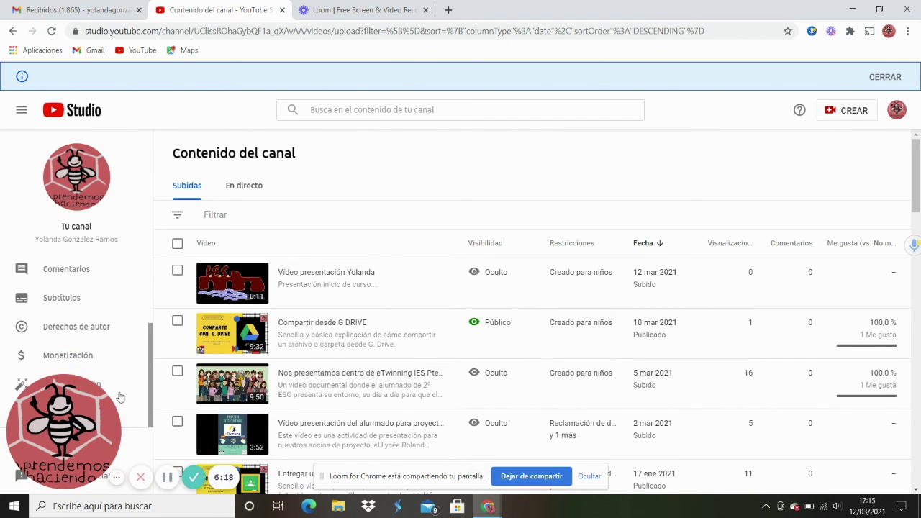
{"action": "scroll", "coordinate": [85, 269], "scroll_direction": "up", "scroll_amount": 1}
{"action": "scroll", "coordinate": [87, 270], "scroll_direction": "down", "scroll_amount": 1}
{"action": "scroll", "coordinate": [90, 272], "scroll_direction": "up", "scroll_amount": 1}
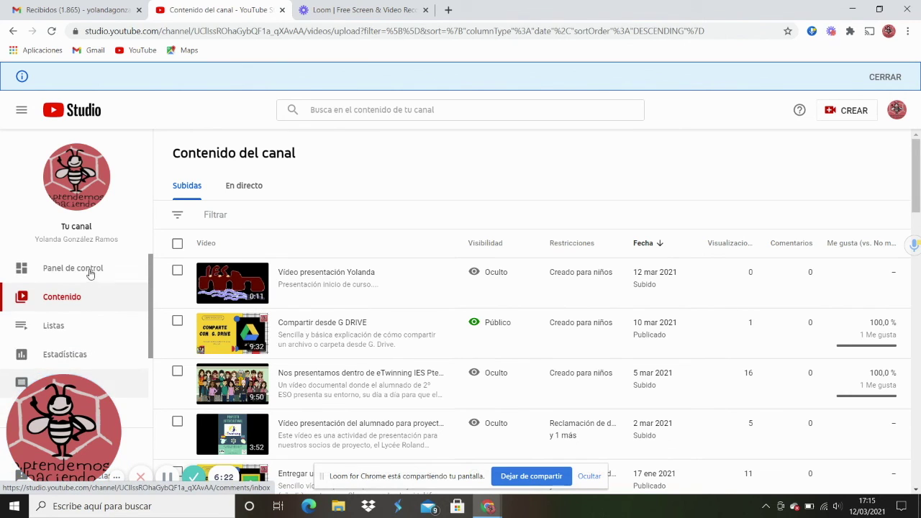
{"action": "scroll", "coordinate": [90, 272], "scroll_direction": "down", "scroll_amount": 1}
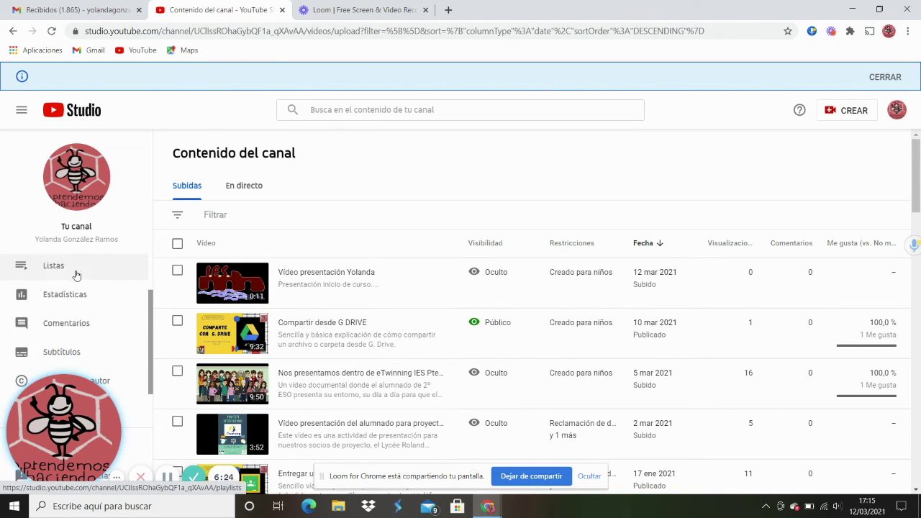
{"action": "left_click", "coordinate": [59, 275]}
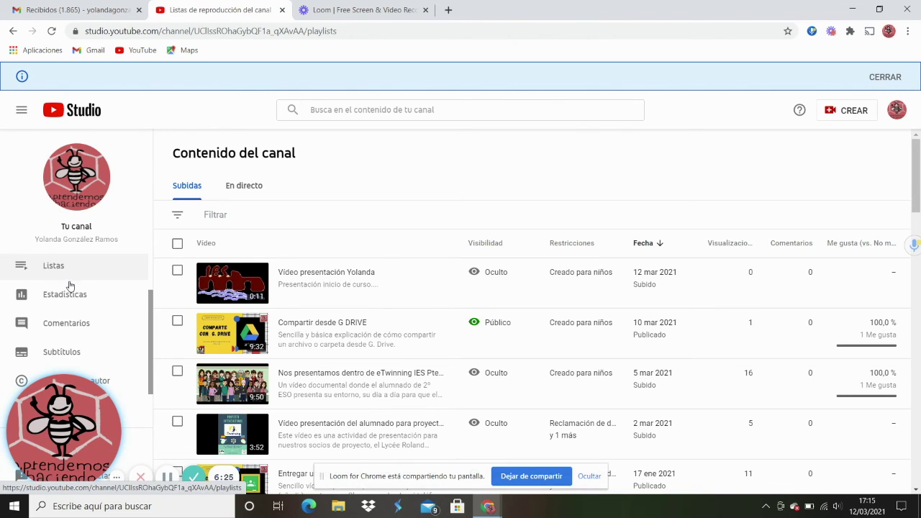